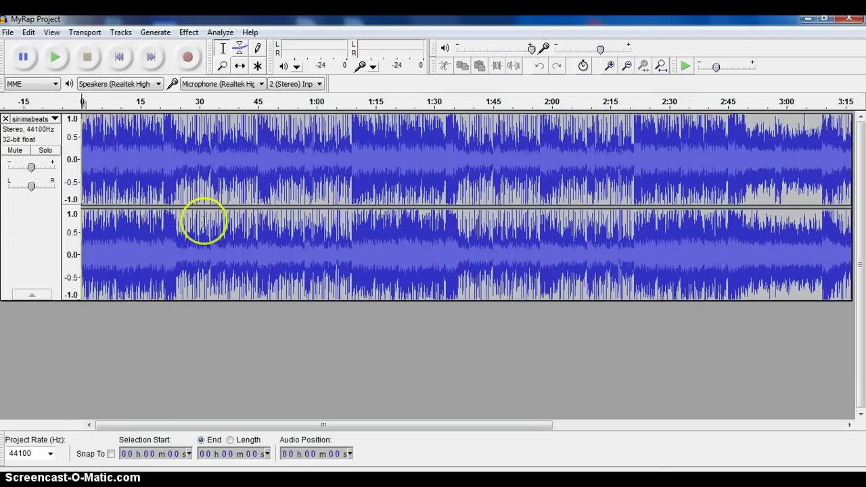
Choose Save Project As, accept the project-file warning, and point the save location at My Music.
left_click(9, 33)
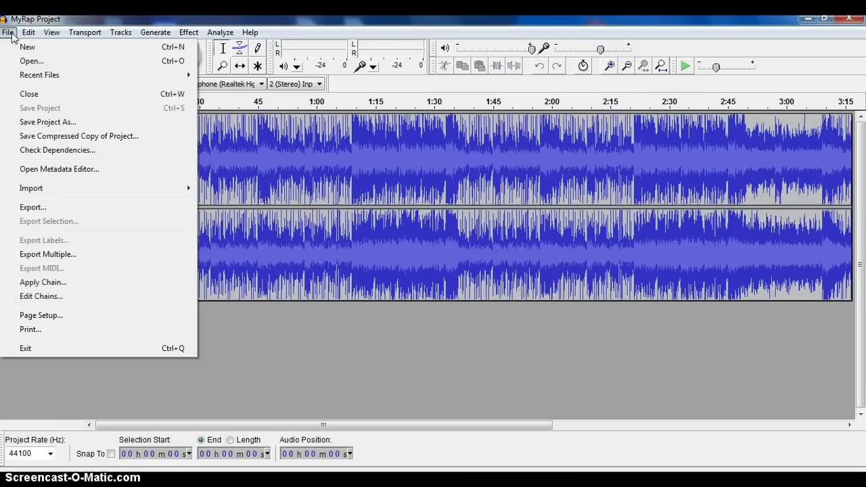
left_click(38, 123)
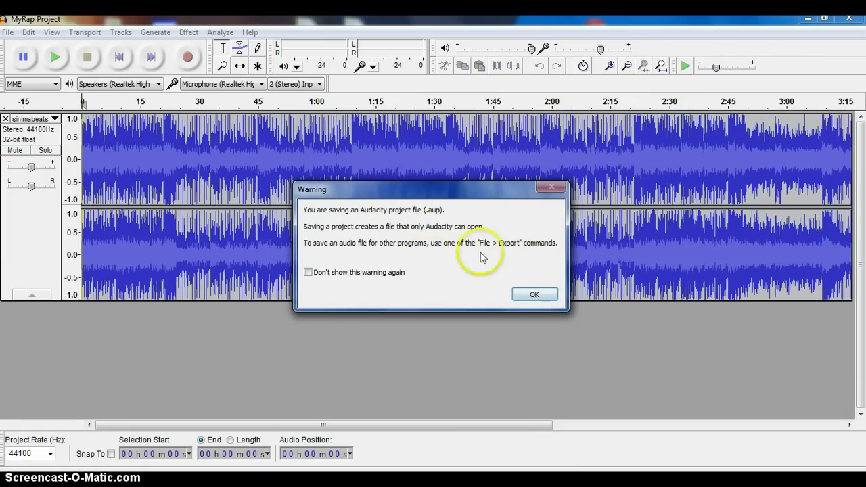
left_click(534, 296)
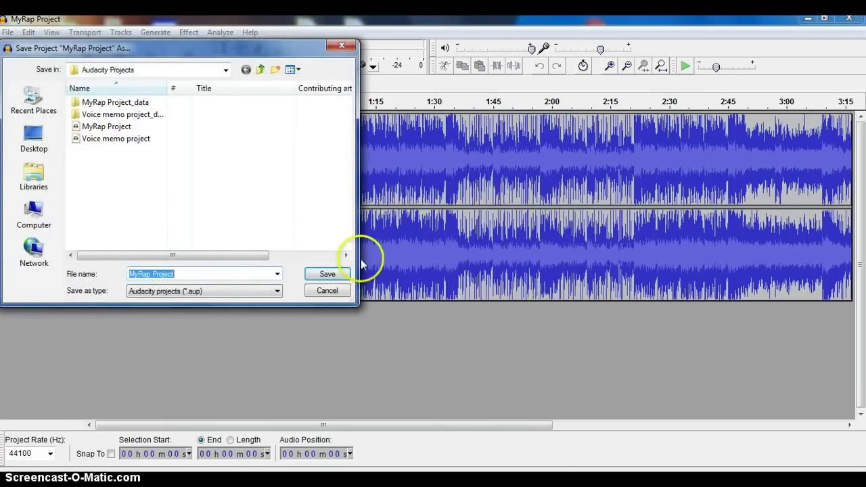
left_click(224, 71)
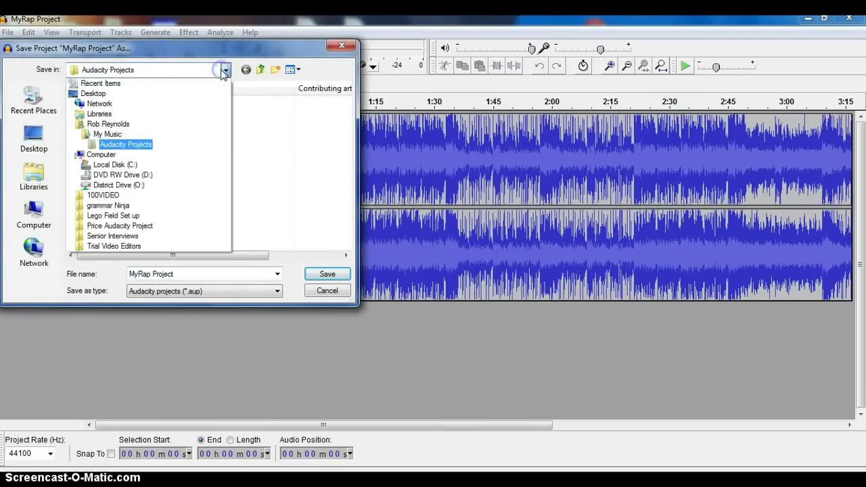
left_click(107, 125)
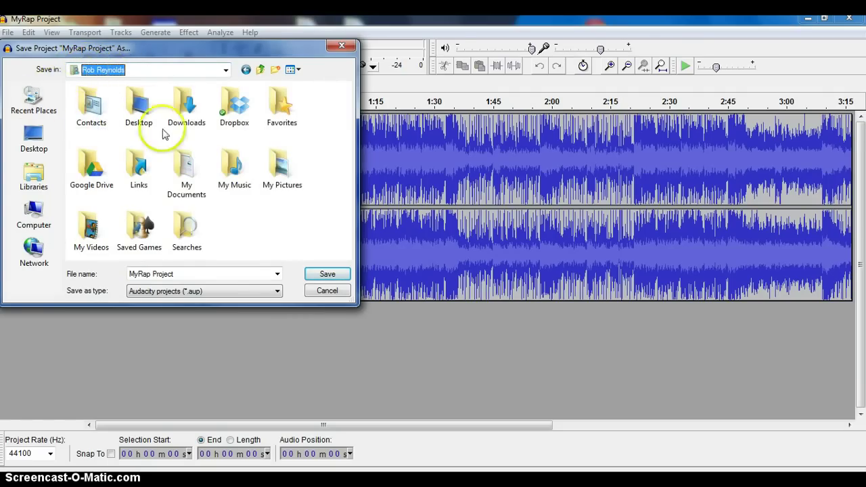
double_click(234, 170)
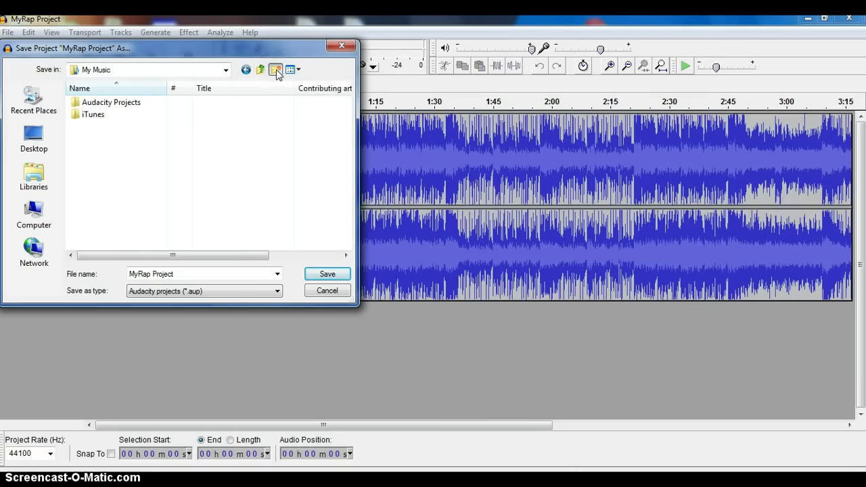
Create a RapProject folder in My Music and enter 'My Rap song' as the file name.
left_click(275, 70)
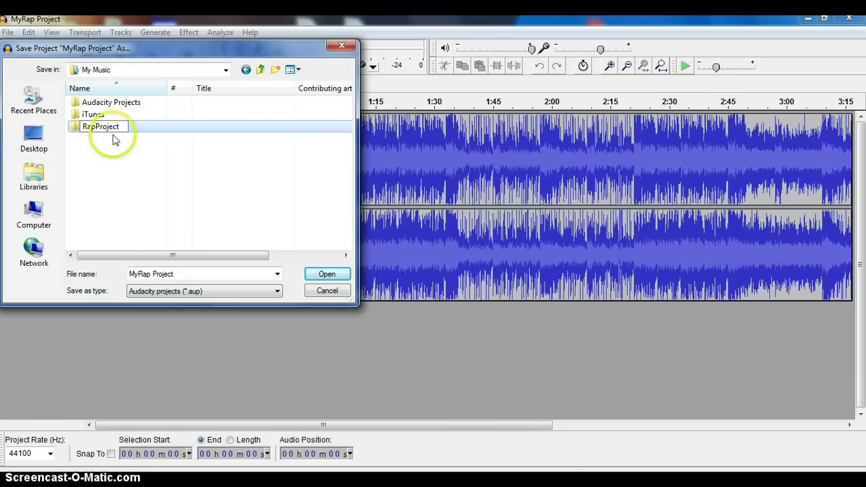
left_click(178, 274)
left_click(153, 276)
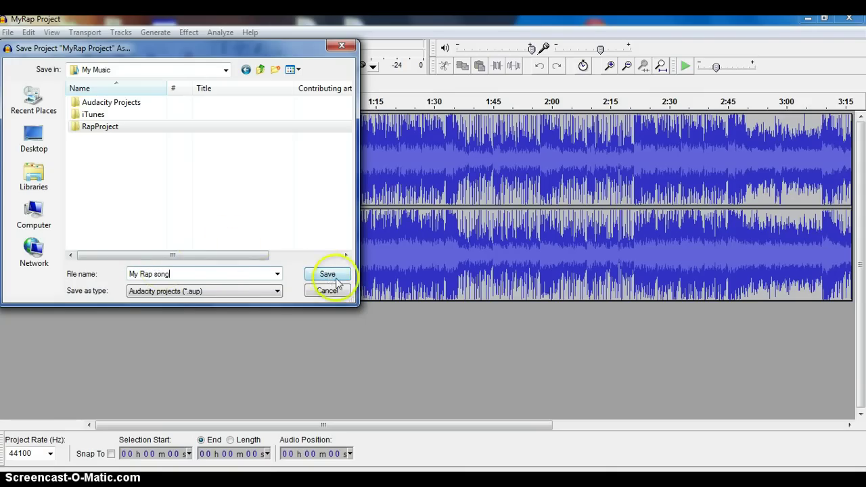
left_click(276, 291)
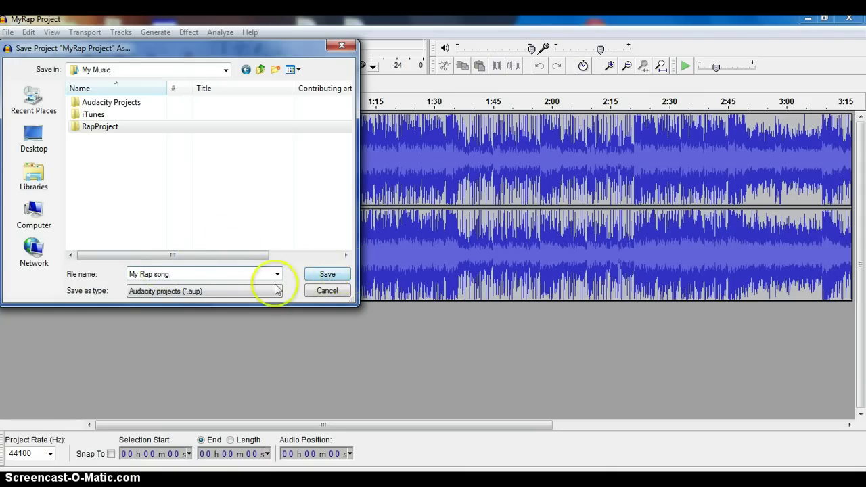
Save the project as My Rap song, minimize Audacity, and select Computer on the desktop.
left_click(327, 274)
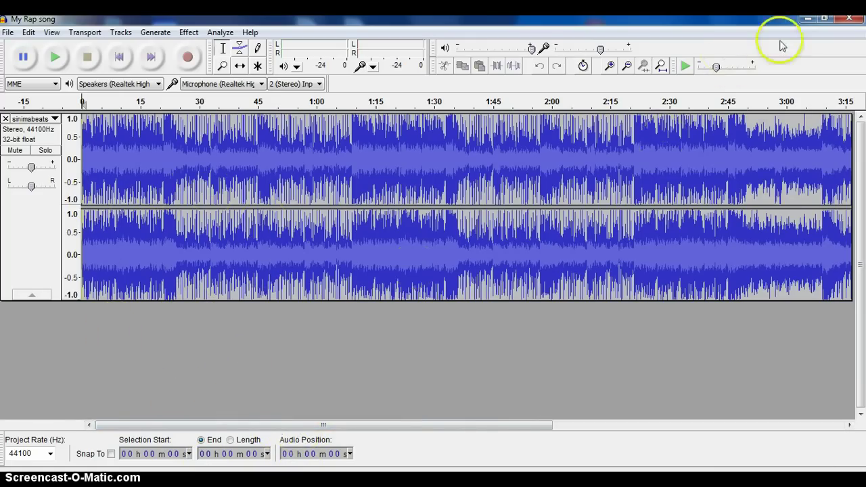
left_click(808, 19)
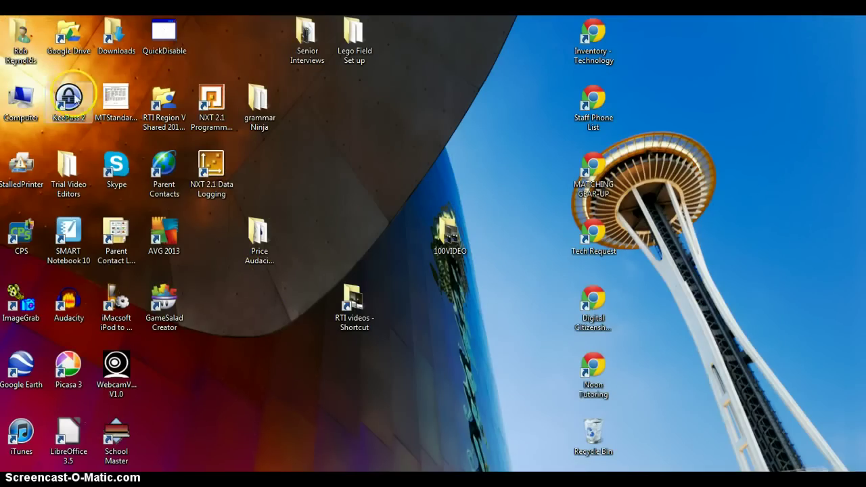
left_click(24, 100)
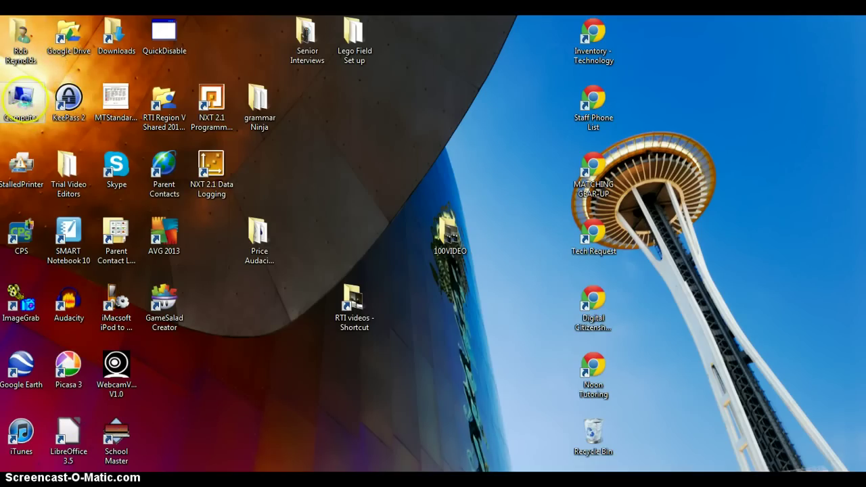
Open Computer and browse to My Music, briefly looking inside My Rap song_data.
double_click(25, 100)
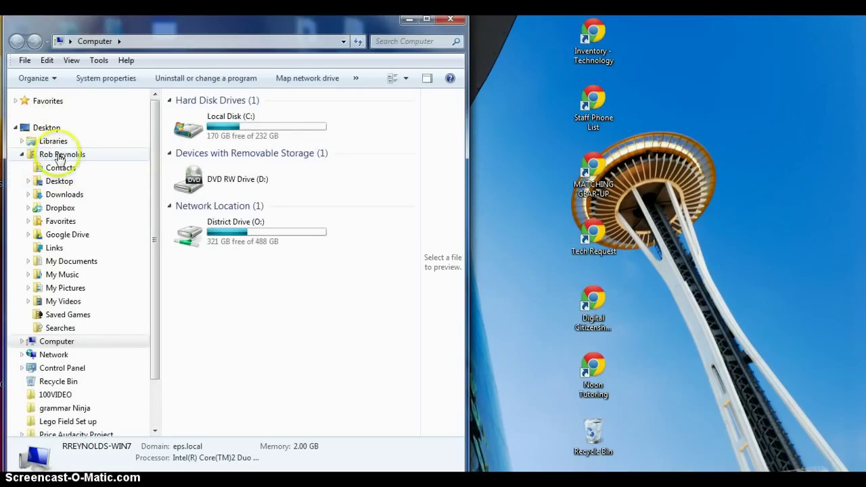
left_click(59, 275)
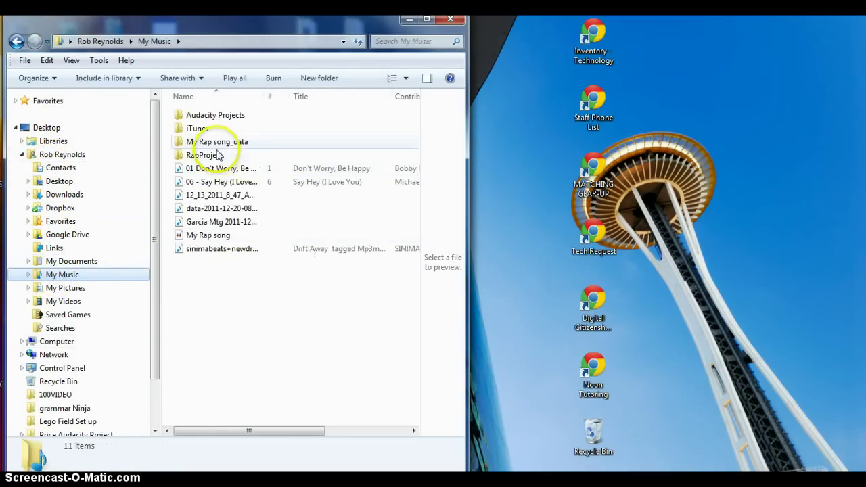
double_click(210, 142)
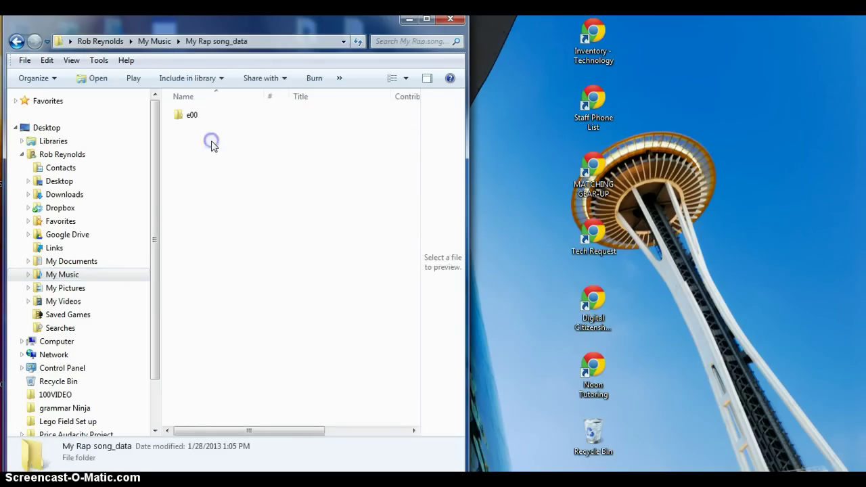
left_click(17, 41)
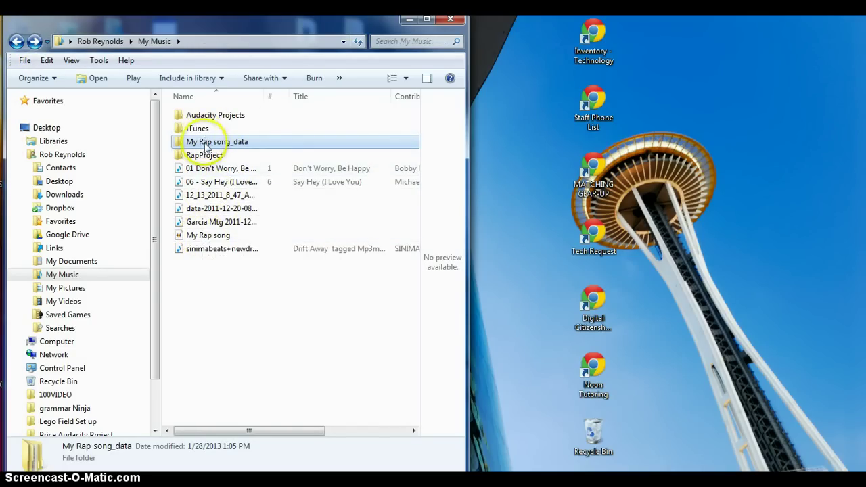
Move My Rap song_data and the My Rap song project file into RapProject, then open it.
left_click_drag(208, 145, 203, 155)
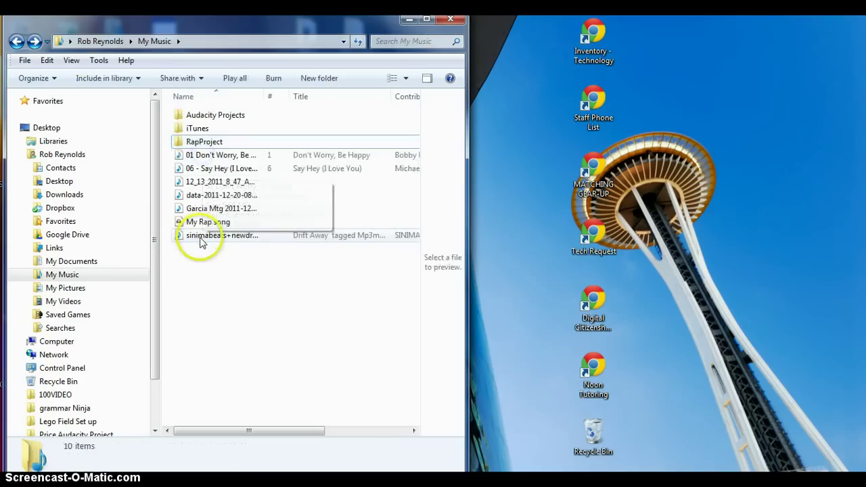
left_click_drag(207, 226, 213, 144)
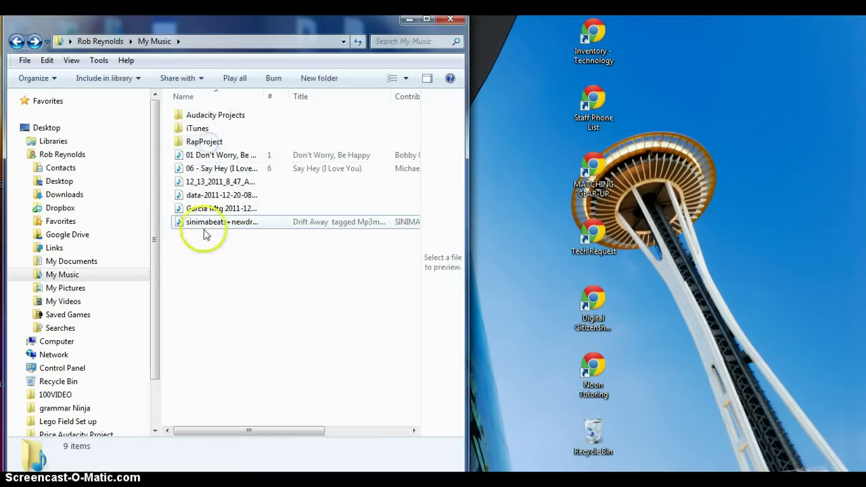
double_click(211, 143)
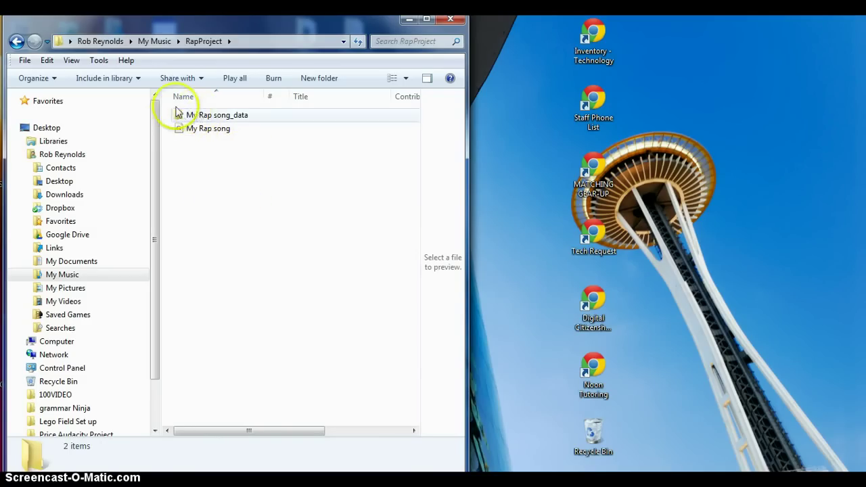
Browse down through My Rap song_data, e00 and d00, then return to RapProject and select the project file.
double_click(226, 116)
double_click(195, 116)
double_click(201, 115)
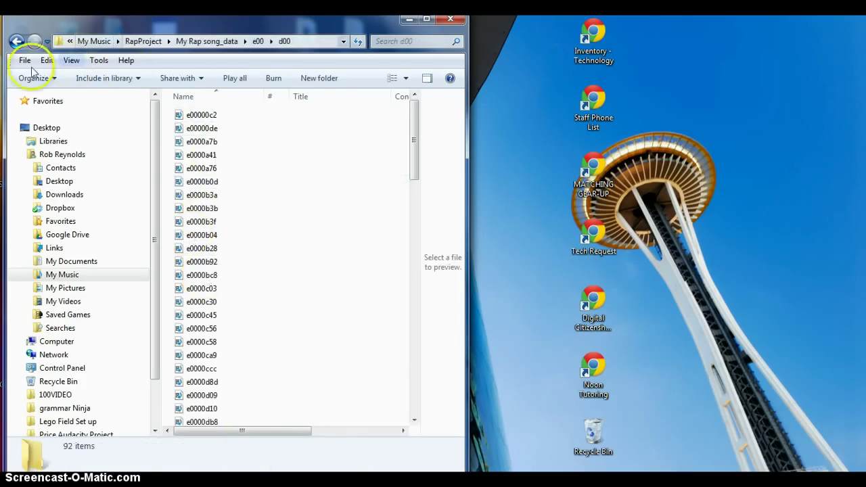
left_click(17, 42)
left_click(17, 42)
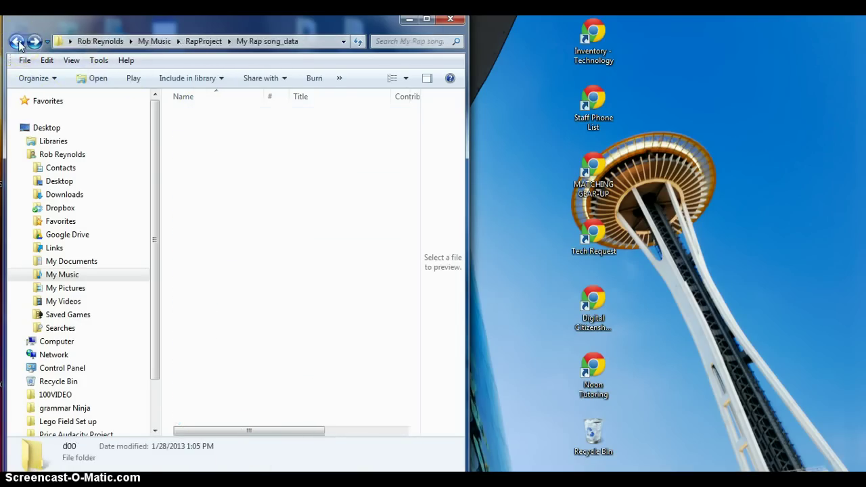
left_click(17, 42)
left_click(252, 198)
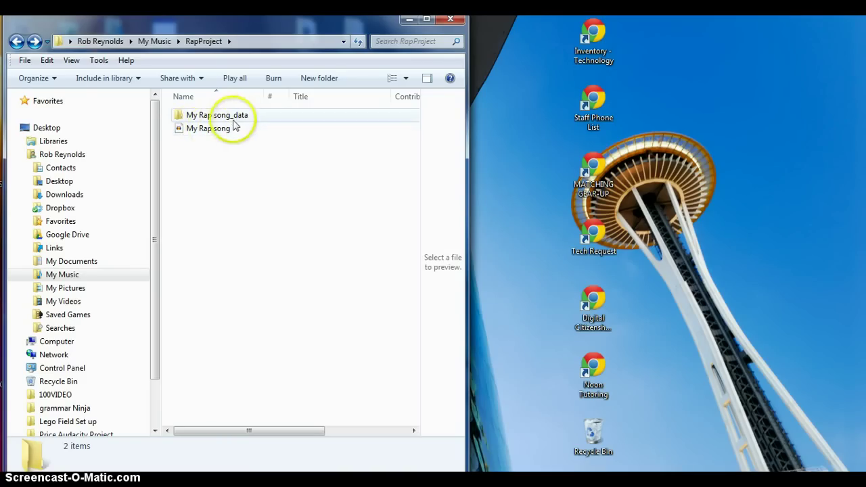
left_click(211, 130)
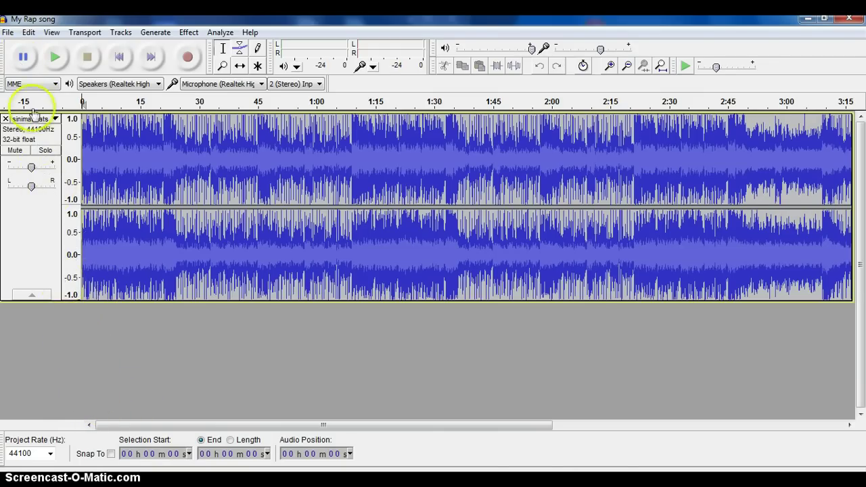
Start an audio export from the File menu with MP3 Files as the save type.
left_click(8, 33)
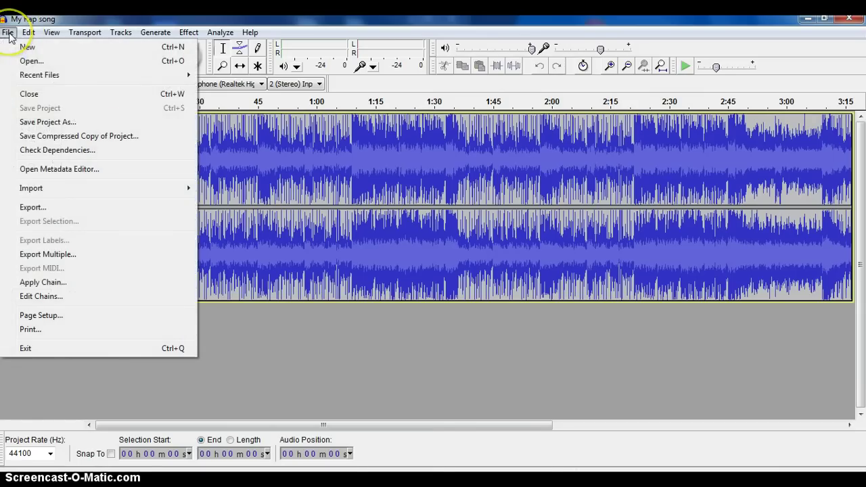
left_click(33, 208)
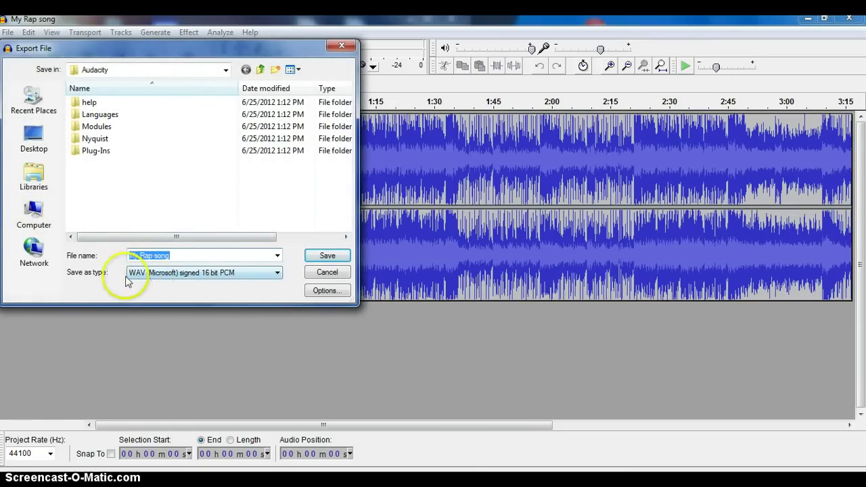
left_click(274, 273)
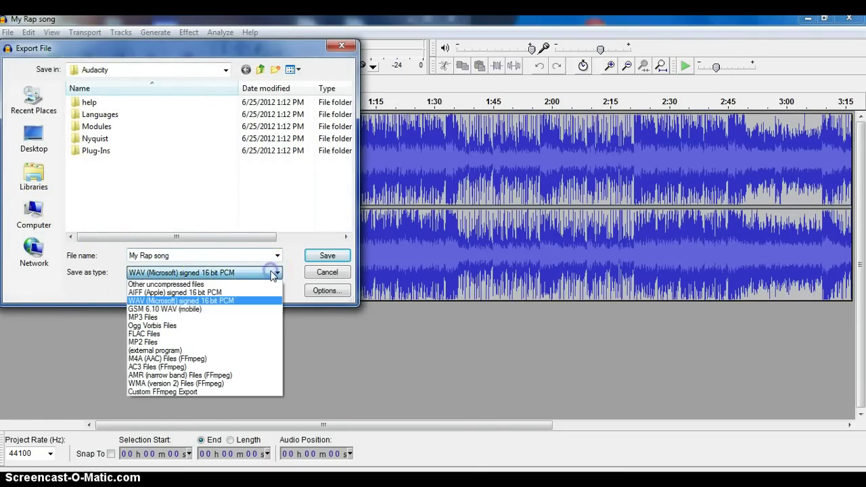
left_click(147, 318)
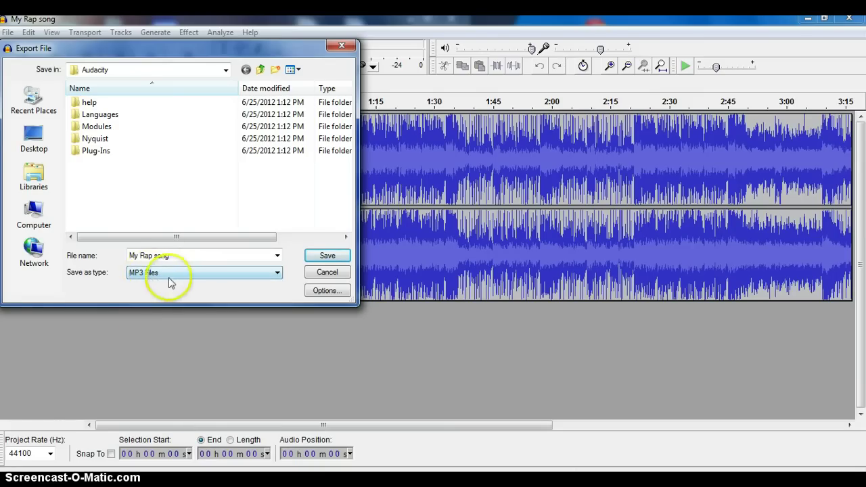
Set the export destination to the RapProject folder inside My Music.
left_click(140, 71)
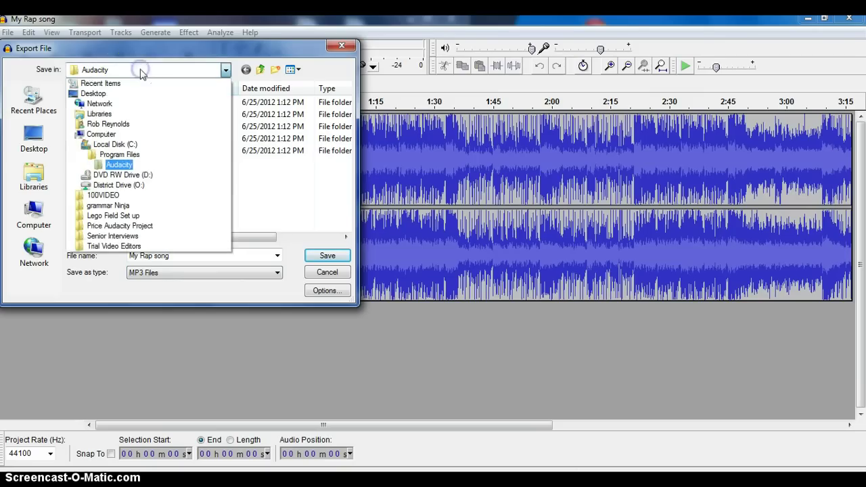
left_click(145, 126)
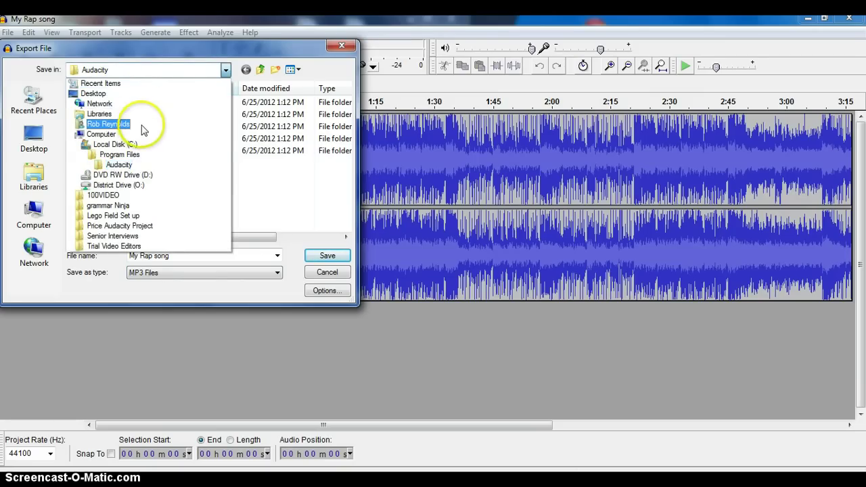
left_click(107, 125)
double_click(229, 170)
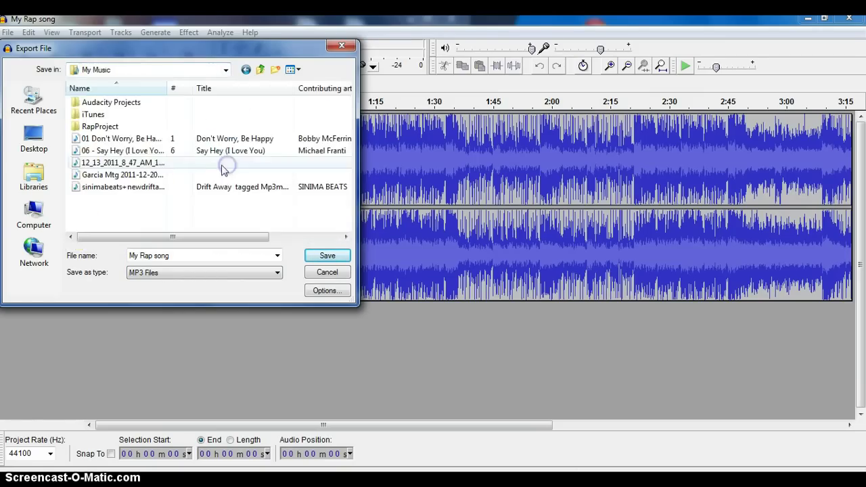
double_click(101, 127)
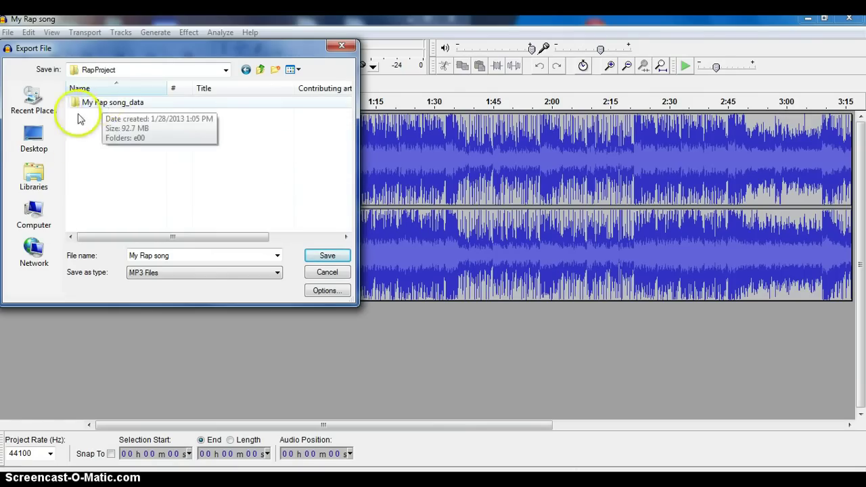
Rename the export file to 'My Final Rap song'.
left_click(75, 114)
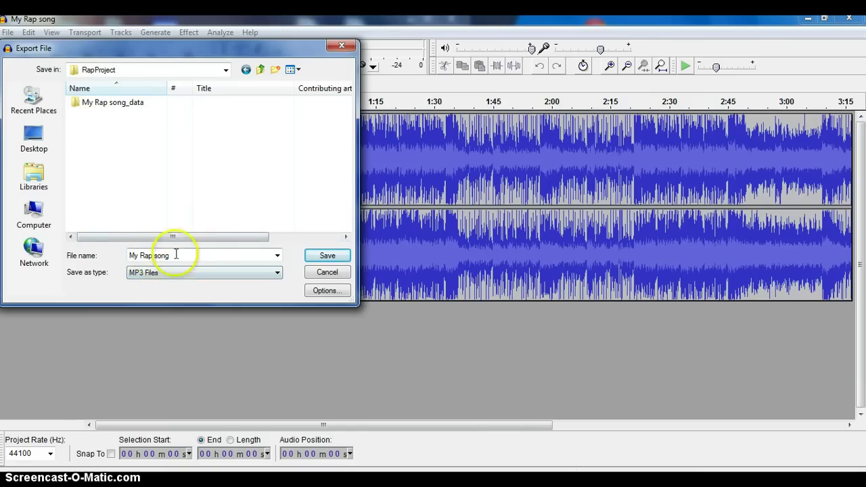
left_click_drag(174, 256, 140, 256)
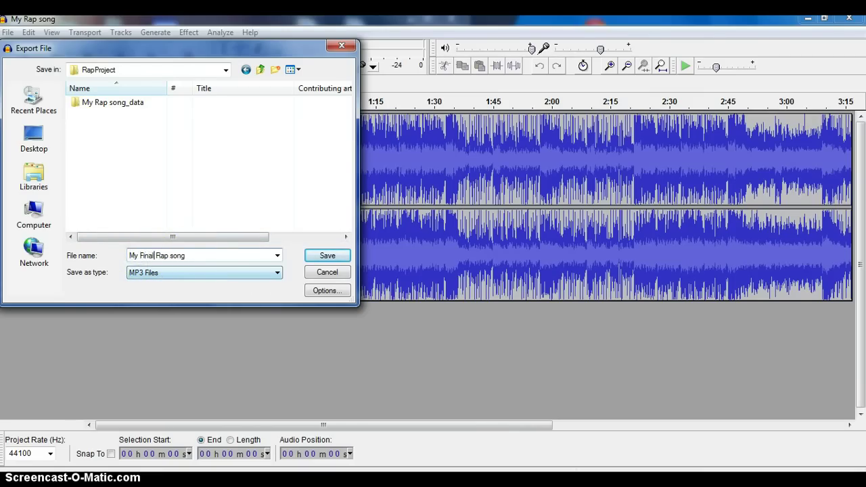
left_click(326, 258)
left_click(147, 273)
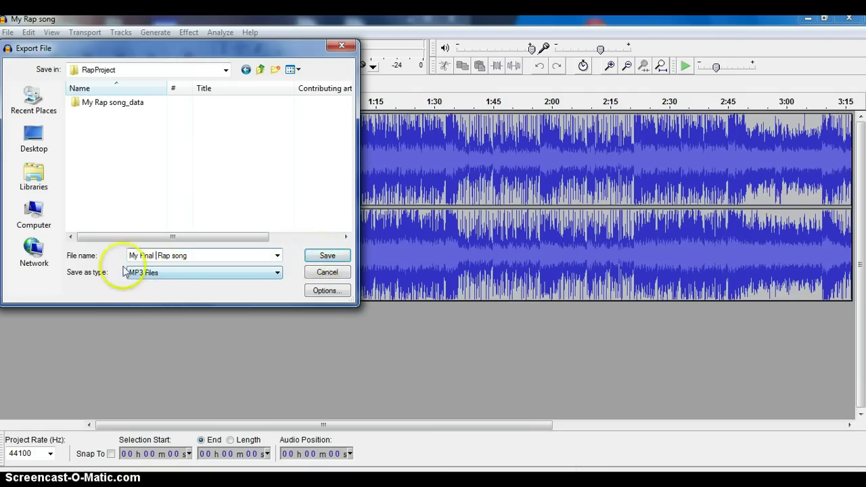
Save the MP3, accept the Edit Metadata dialog, and let the 128 Kbps export run.
left_click(325, 255)
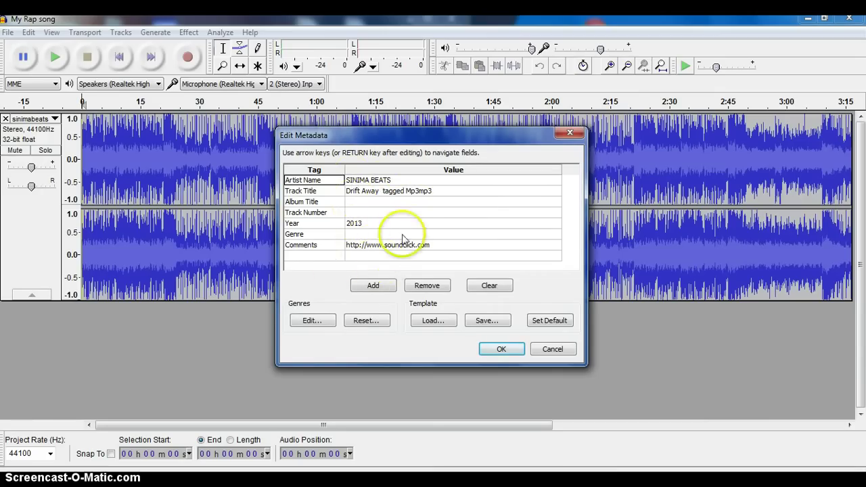
left_click(500, 349)
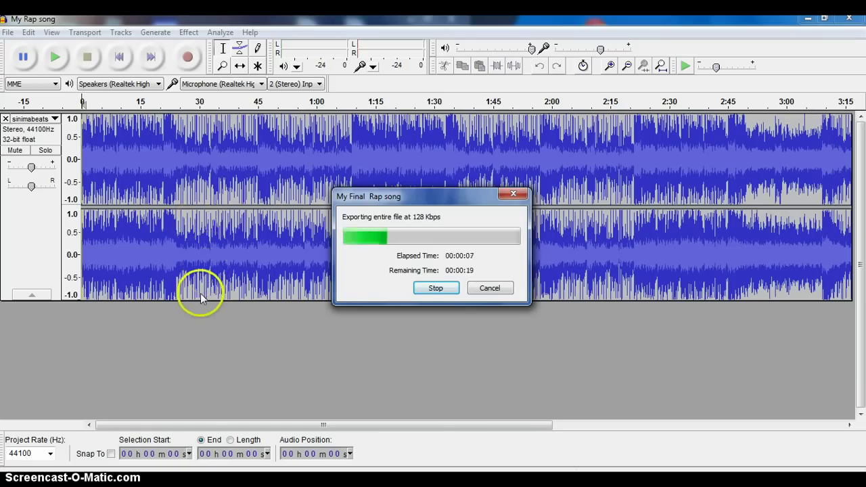
left_click(148, 231)
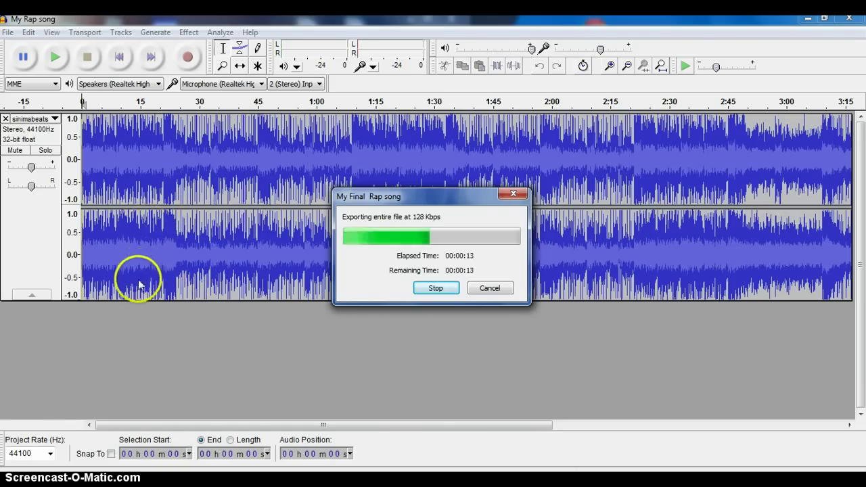